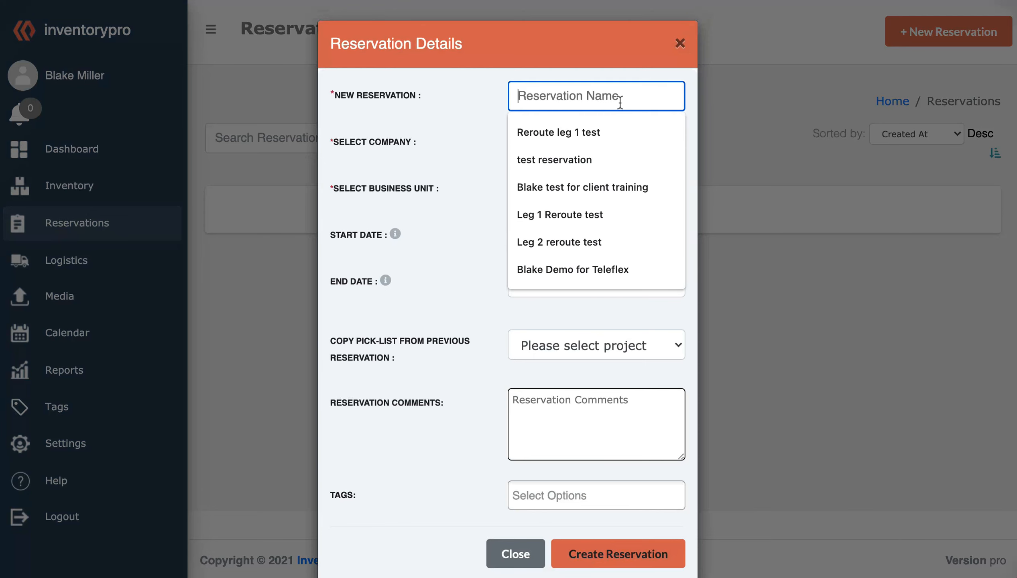
# Step: Name the new reservation "Training Demo" and assign it to Demo Company Inc and the Marketing business unit
pyautogui.write('Training Demo')
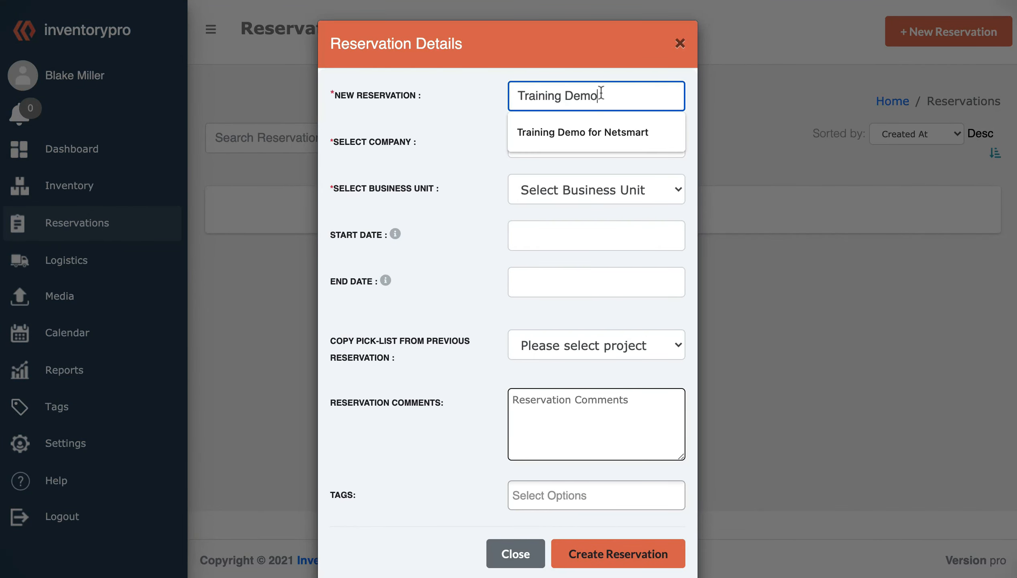
pyautogui.click(438, 129)
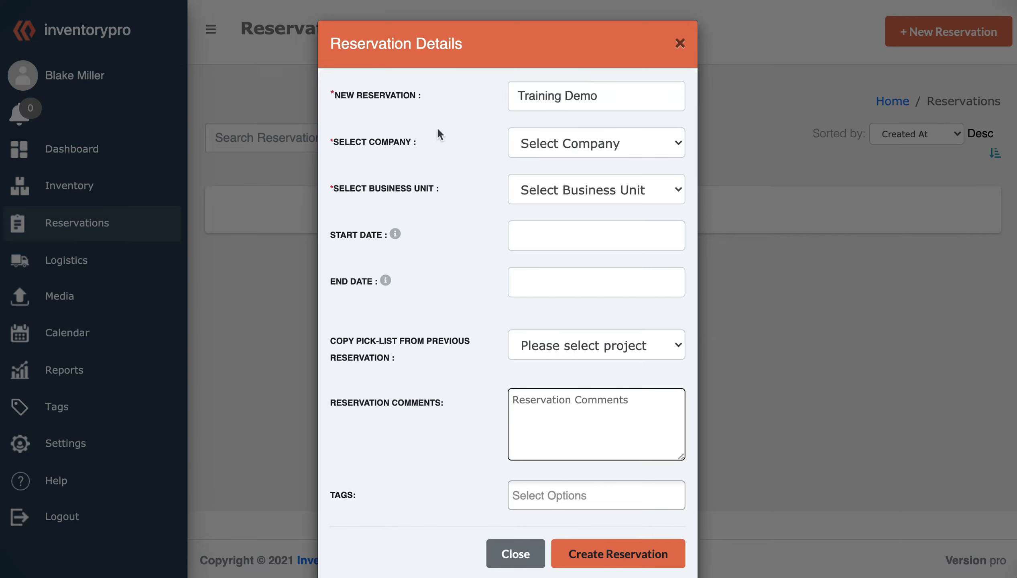
pyautogui.click(639, 145)
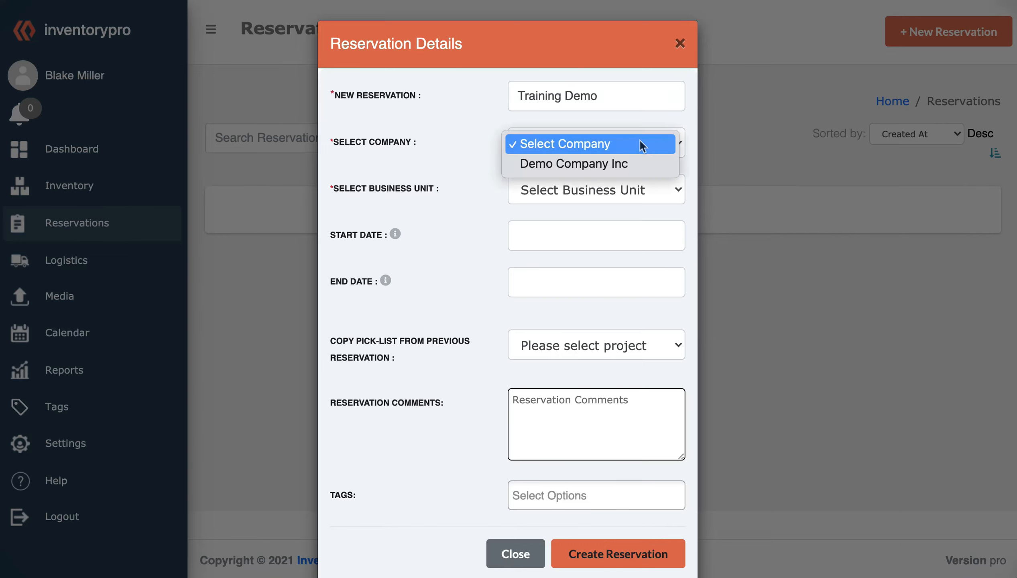
pyautogui.click(601, 164)
pyautogui.click(597, 189)
pyautogui.click(589, 219)
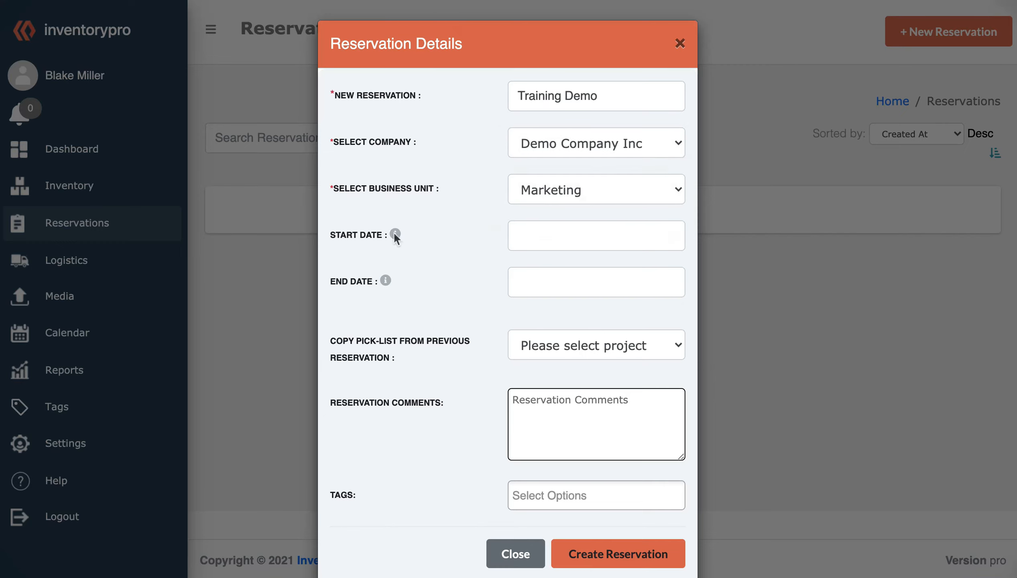
# Step: Check the start date explanation and set the reservation's start date to 06/09/2021
pyautogui.moveTo(395, 235)
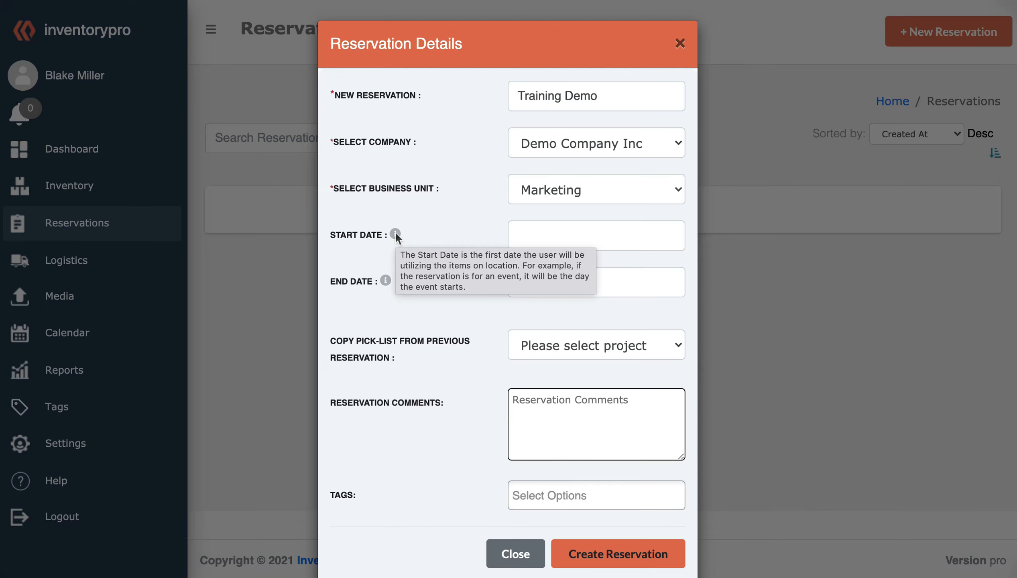
pyautogui.click(544, 239)
pyautogui.click(678, 264)
pyautogui.click(678, 264)
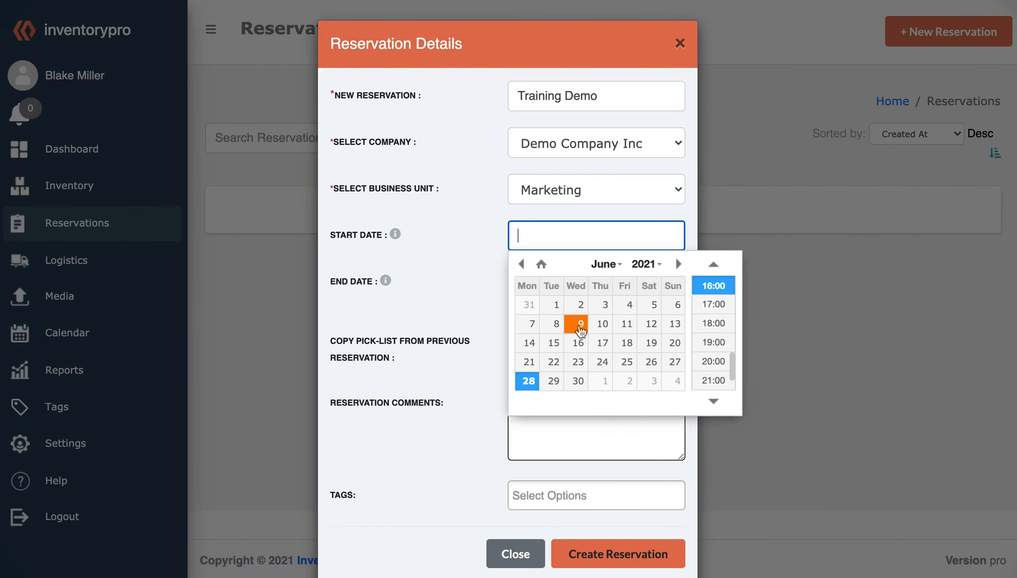
pyautogui.click(580, 325)
# Step: Set the reservation's end date to 06/12/2021 and create the reservation
pyautogui.click(542, 288)
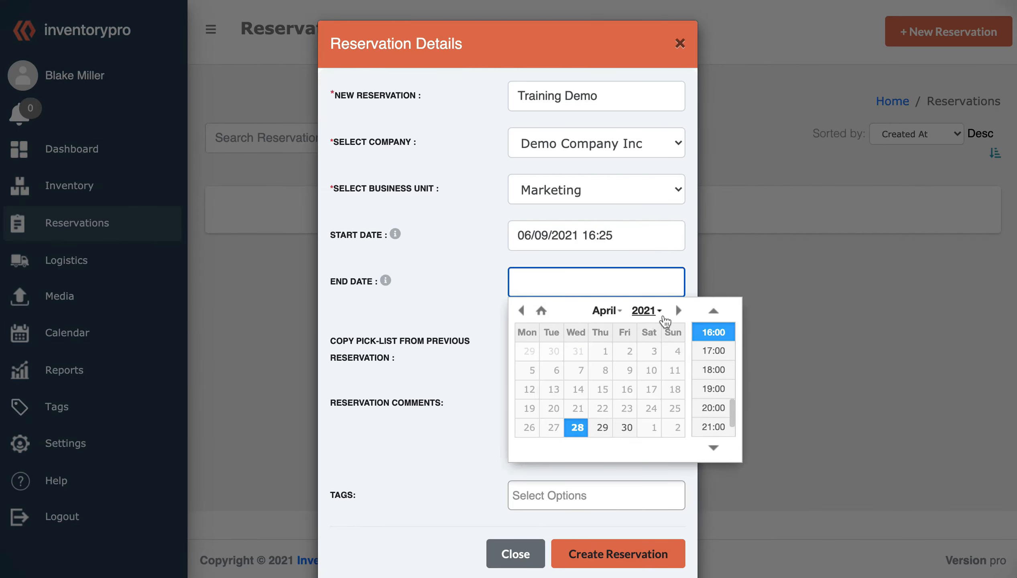
pyautogui.click(678, 310)
pyautogui.click(678, 310)
pyautogui.click(678, 309)
pyautogui.click(521, 311)
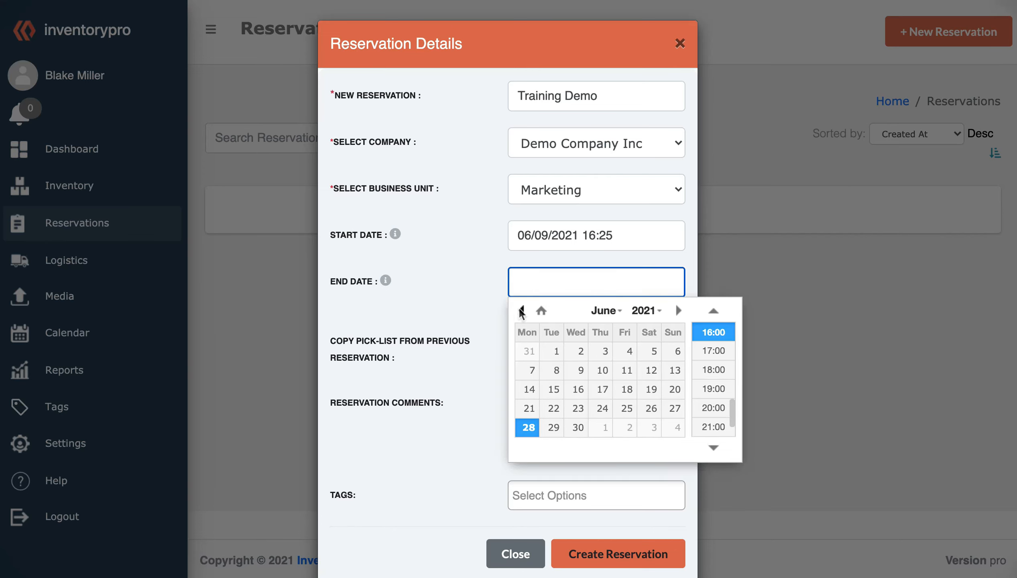
pyautogui.click(645, 377)
pyautogui.click(445, 293)
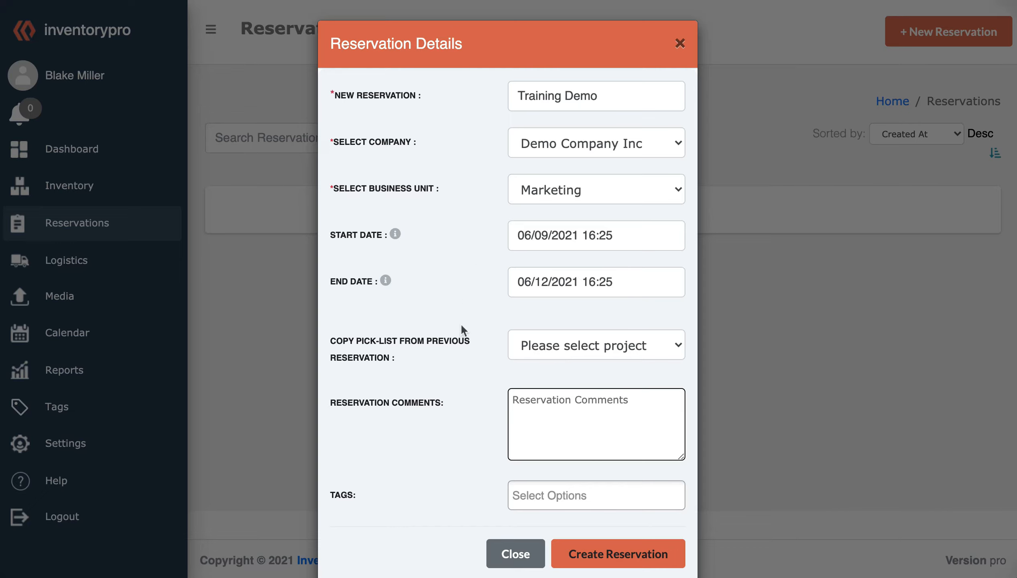
pyautogui.click(610, 556)
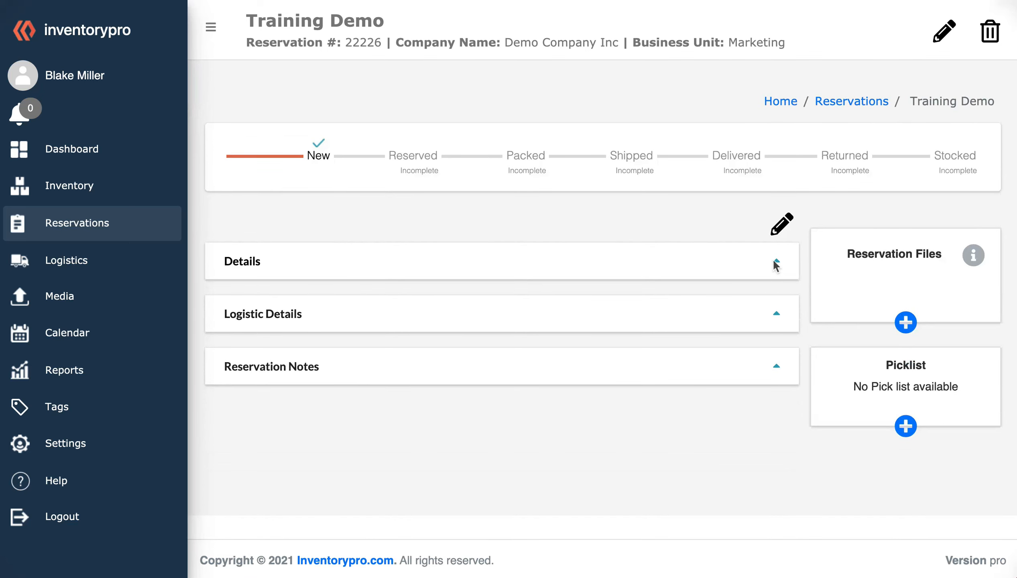
# Step: Expand the reservation's Details section and review its start, end and reservation dates
pyautogui.click(773, 260)
pyautogui.scroll(-1, 484, 201)
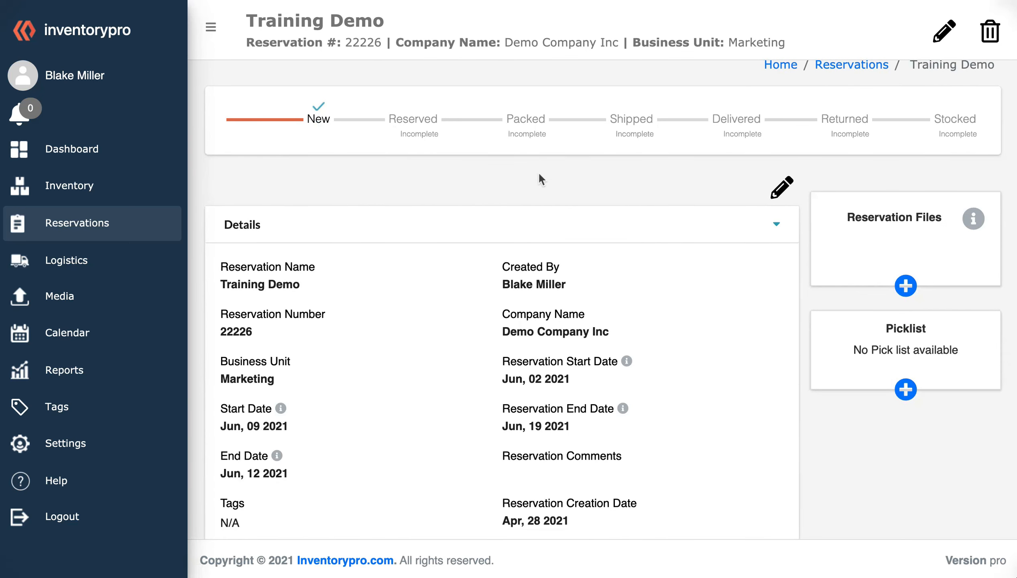
pyautogui.scroll(-4, 540, 179)
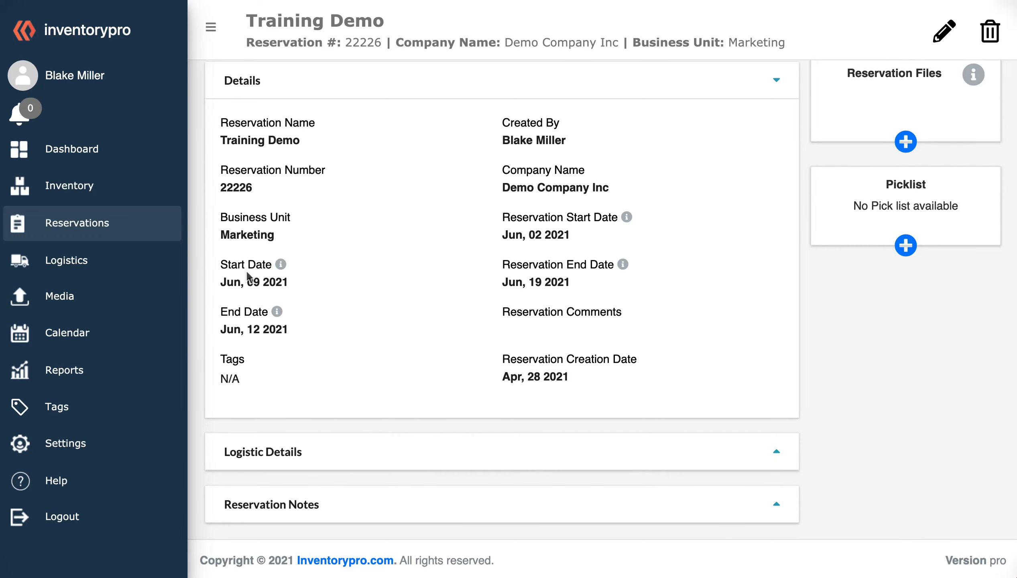
pyautogui.scroll(-1, 662, 383)
# Step: Expand the Logistic Details section and compare its ship, arrival and pick-up date fields with the reservation dates
pyautogui.click(776, 448)
pyautogui.scroll(-1, 661, 384)
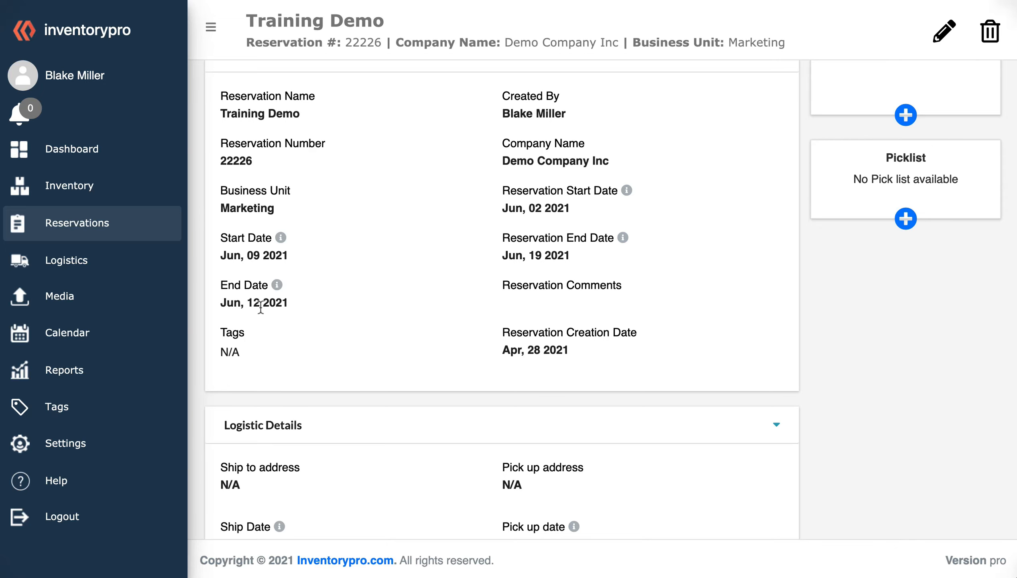
pyautogui.scroll(-6, 470, 287)
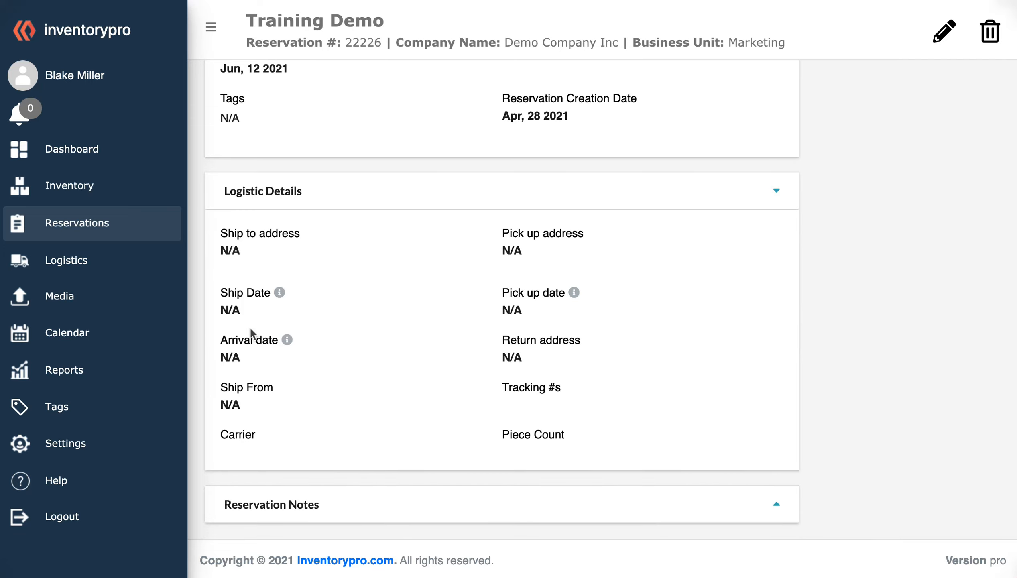
pyautogui.scroll(4, 526, 305)
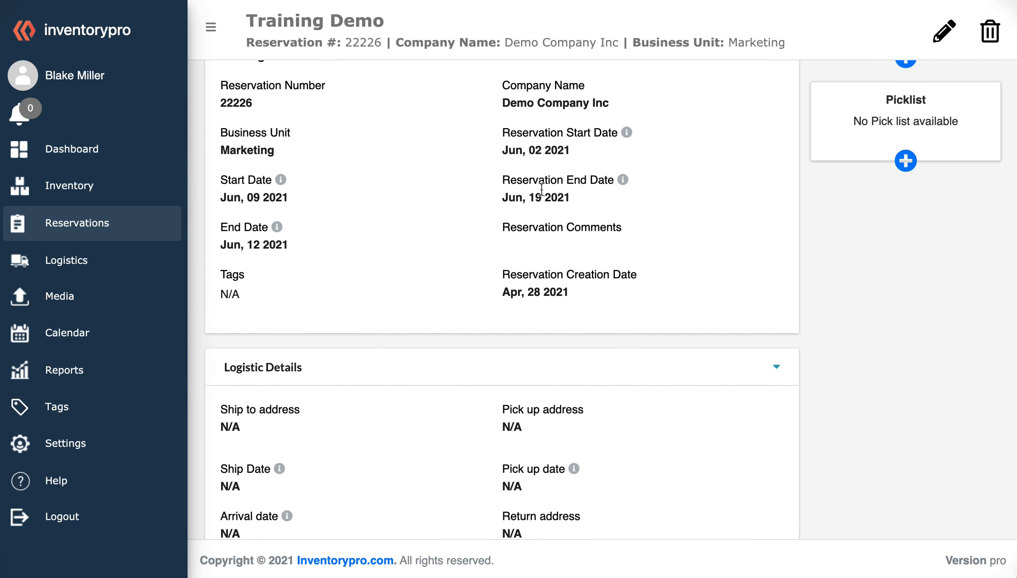
pyautogui.scroll(-1, 357, 409)
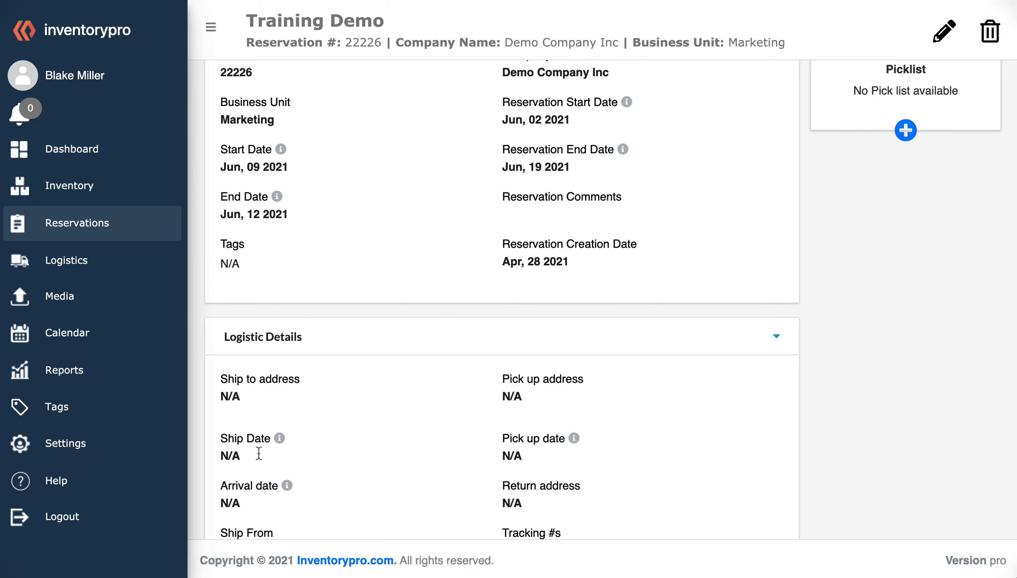
pyautogui.scroll(2, 259, 453)
pyautogui.scroll(-1, 555, 208)
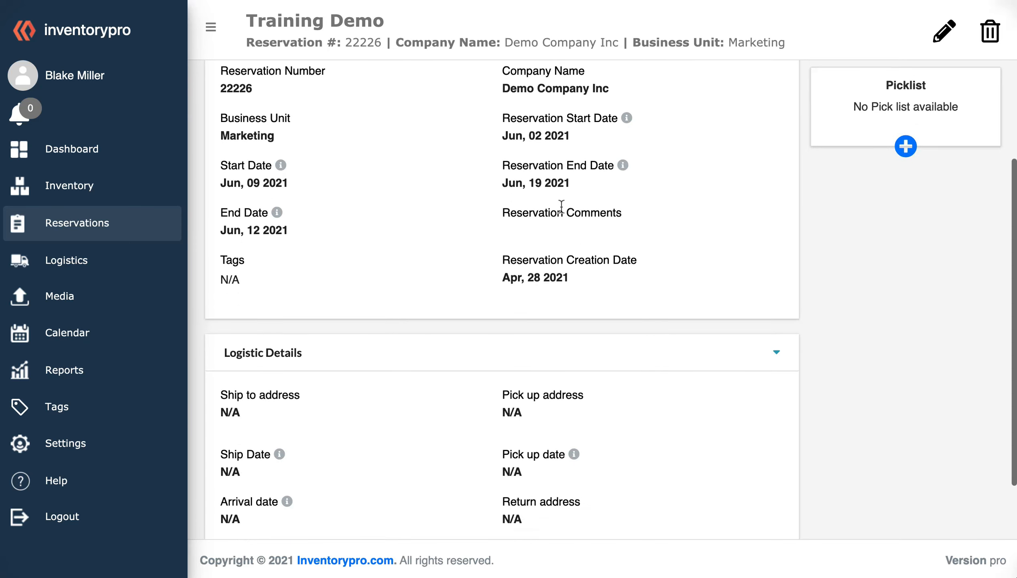
pyautogui.scroll(-1, 516, 395)
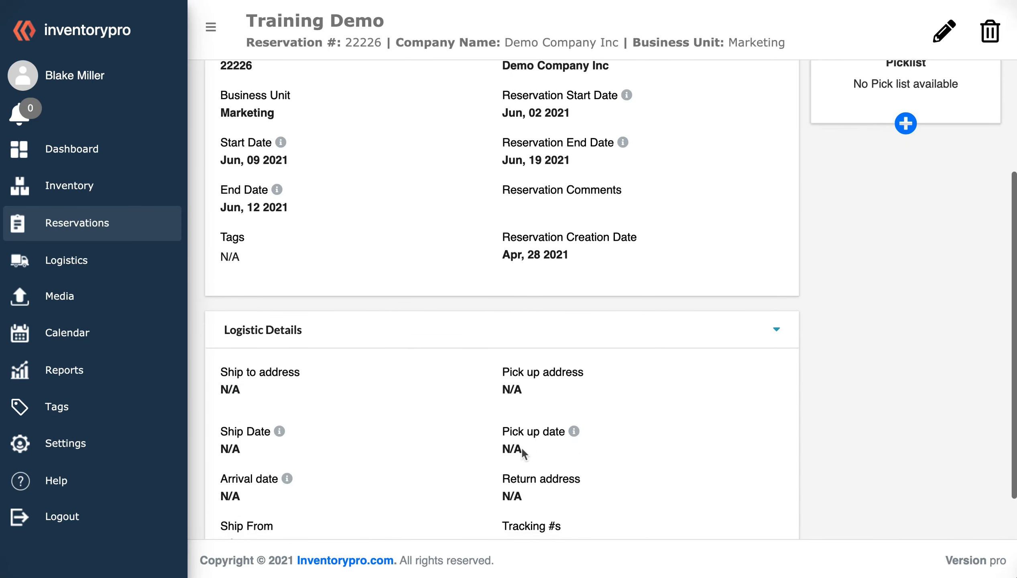
pyautogui.scroll(4, 522, 450)
pyautogui.scroll(-8, 523, 450)
pyautogui.scroll(10, 524, 451)
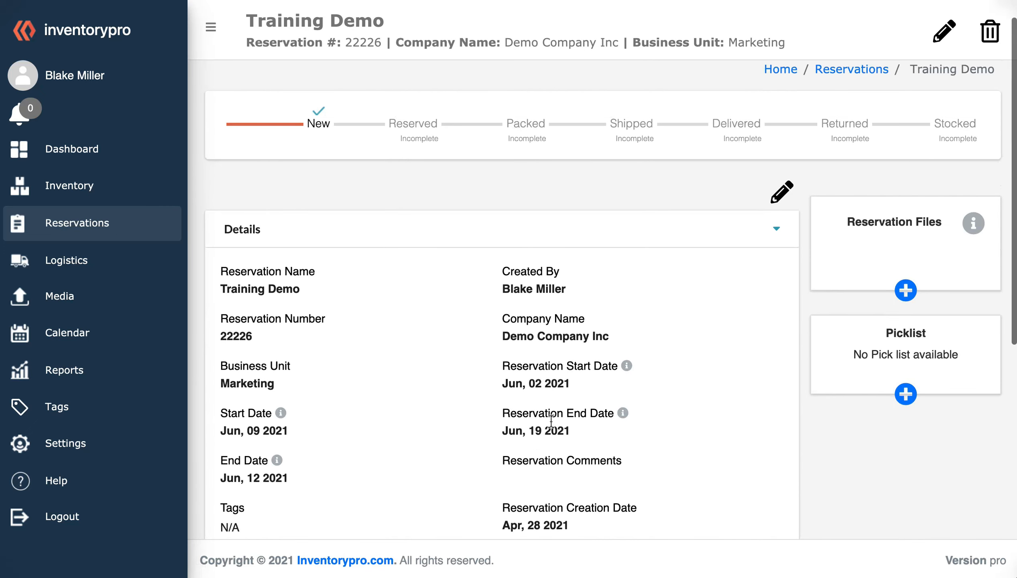
# Step: Start a pick list for the reservation, browse the company's items and add the Portable Exhibit Kit
pyautogui.click(906, 394)
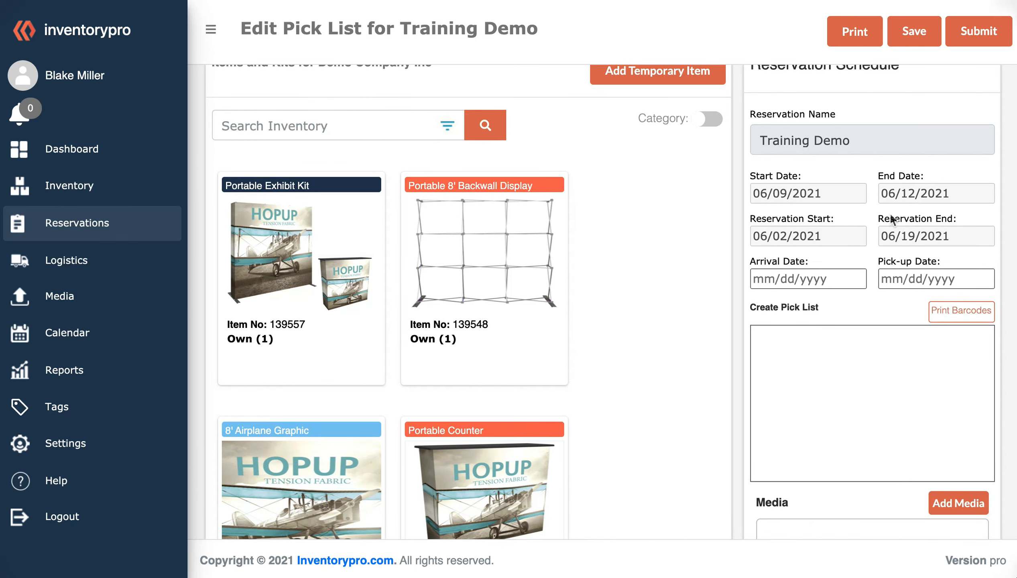
pyautogui.scroll(-5, 414, 271)
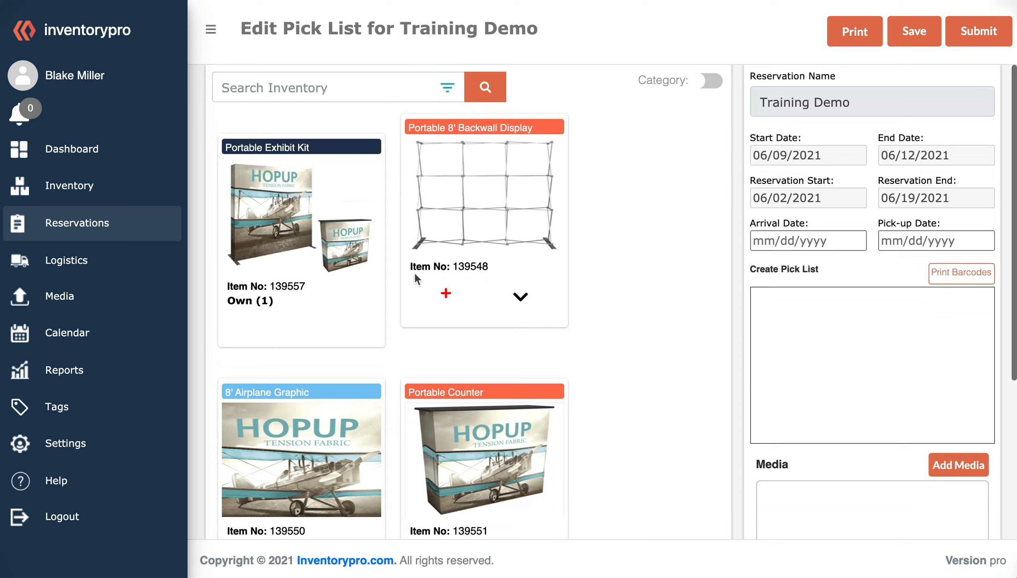
pyautogui.scroll(-10, 415, 275)
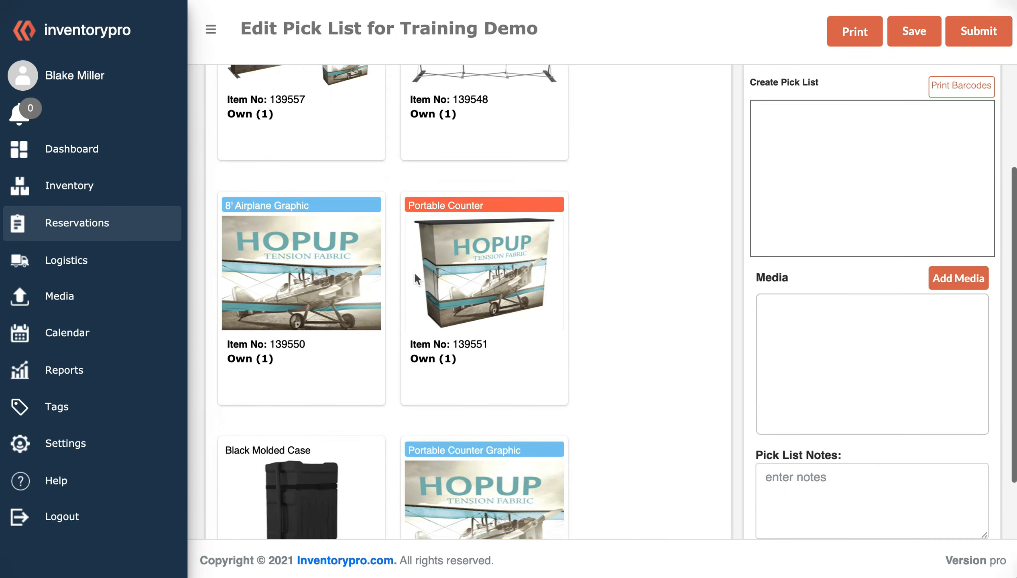
pyautogui.scroll(15, 414, 271)
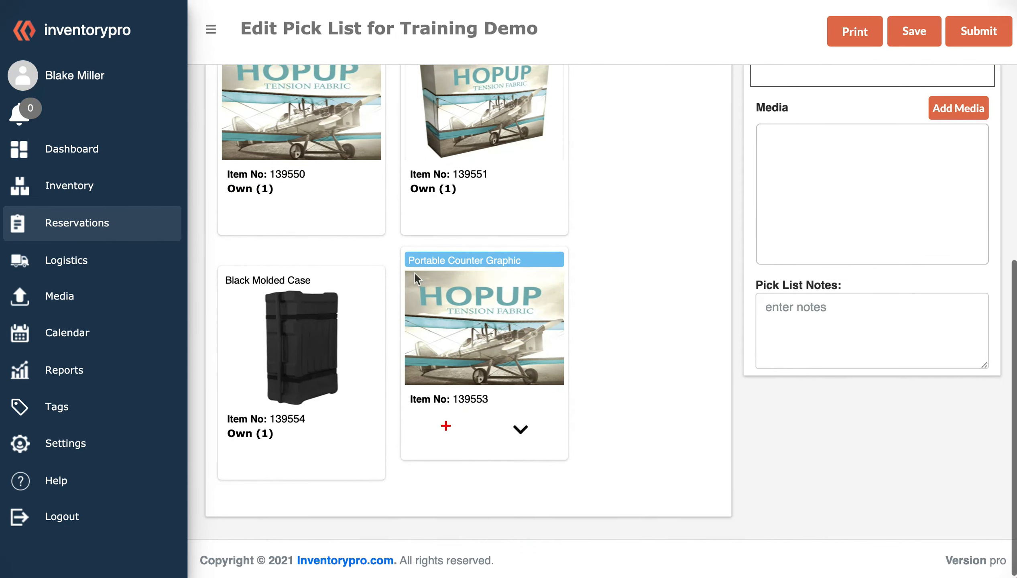
pyautogui.click(263, 306)
# Step: Examine the kit's components in the pick list, along with the media and pick list notes areas
pyautogui.scroll(-3, 421, 275)
pyautogui.scroll(-3, 833, 312)
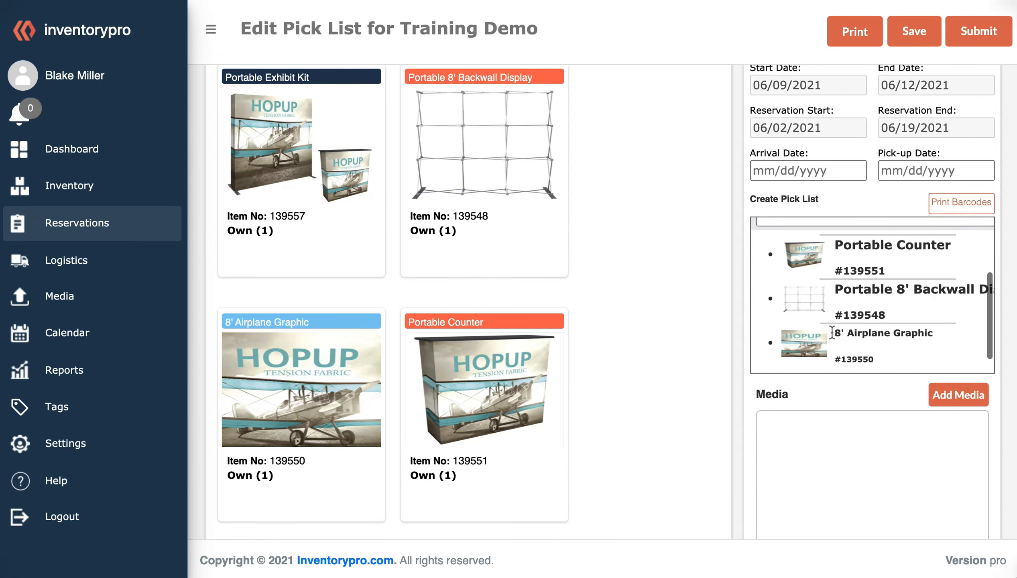
pyautogui.scroll(5, 830, 345)
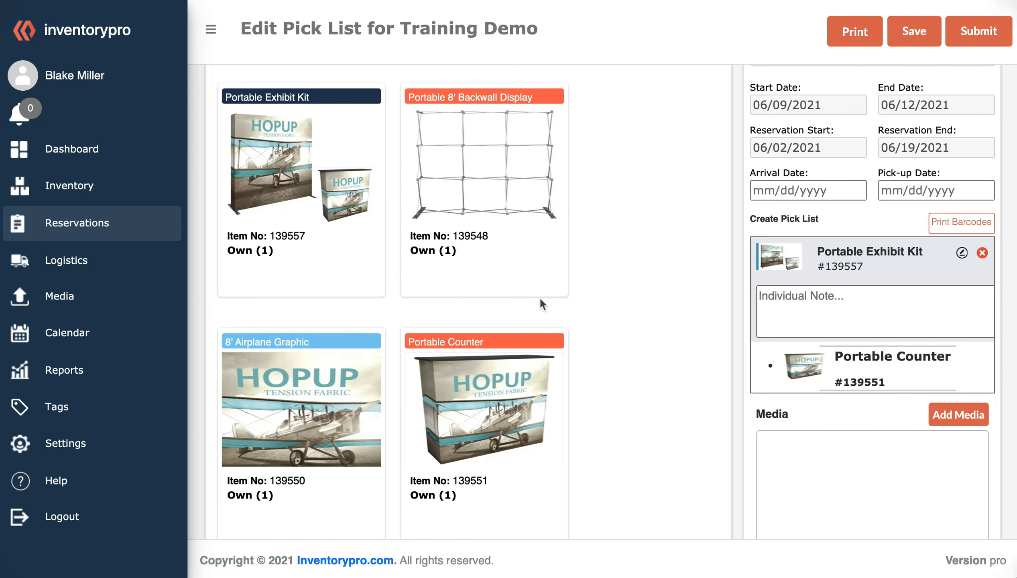
pyautogui.scroll(-3, 872, 252)
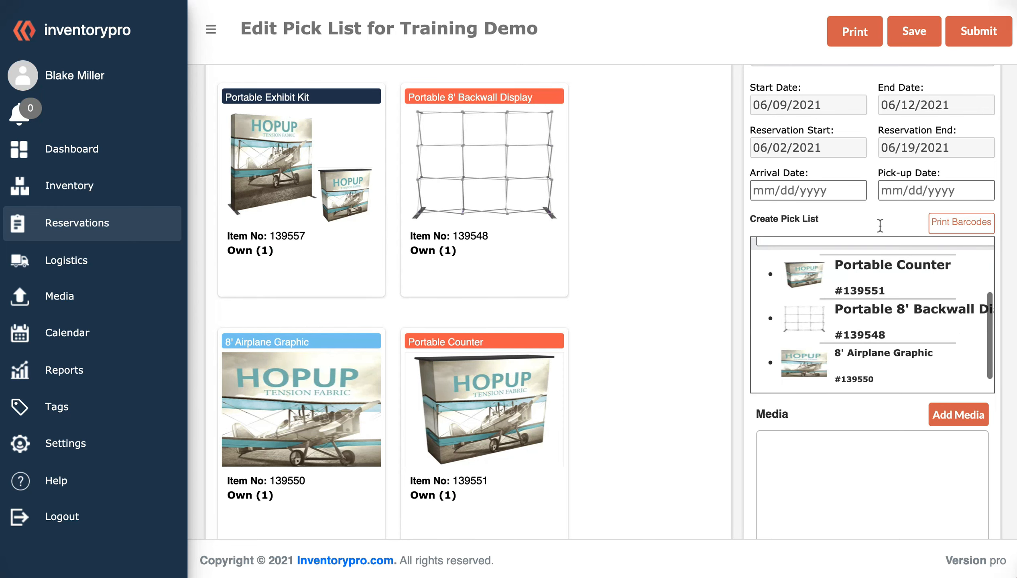
pyautogui.scroll(-5, 873, 242)
pyautogui.scroll(-2, 874, 226)
pyautogui.scroll(-4, 823, 289)
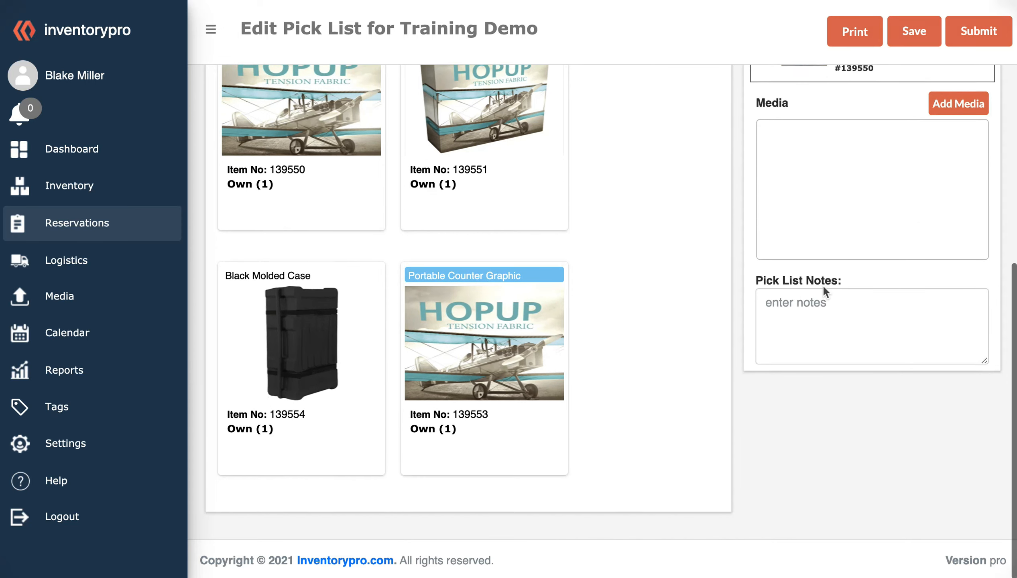
pyautogui.scroll(10, 822, 284)
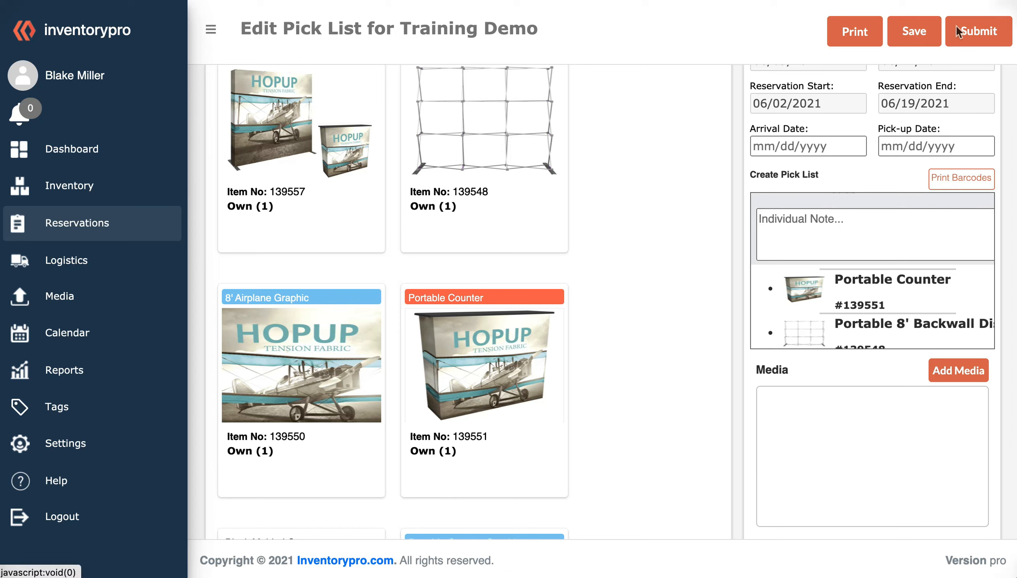
# Step: Save the Training Demo pick list, look over the inventory items and return to the Reservations list
pyautogui.click(915, 35)
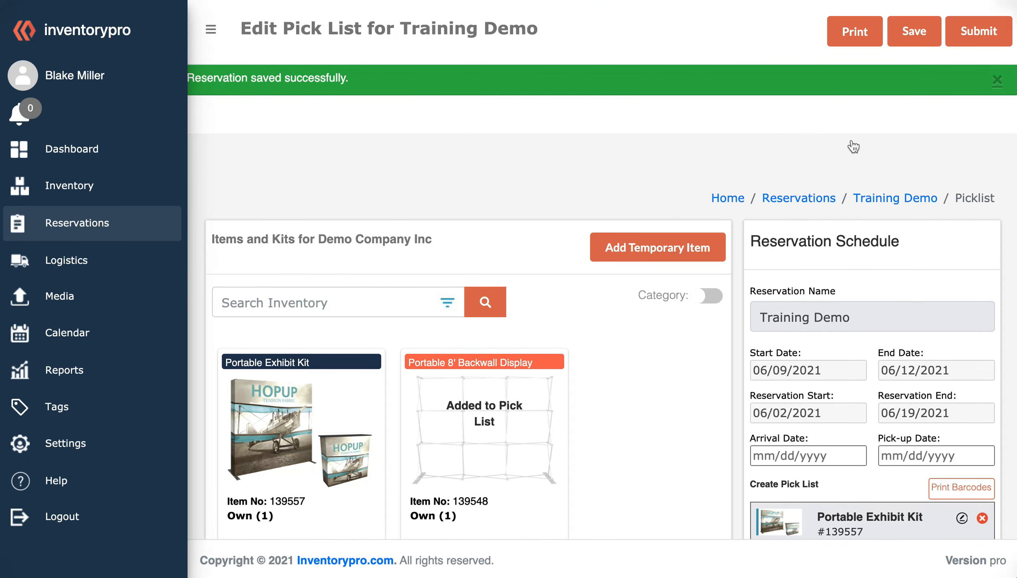
pyautogui.scroll(-5, 615, 158)
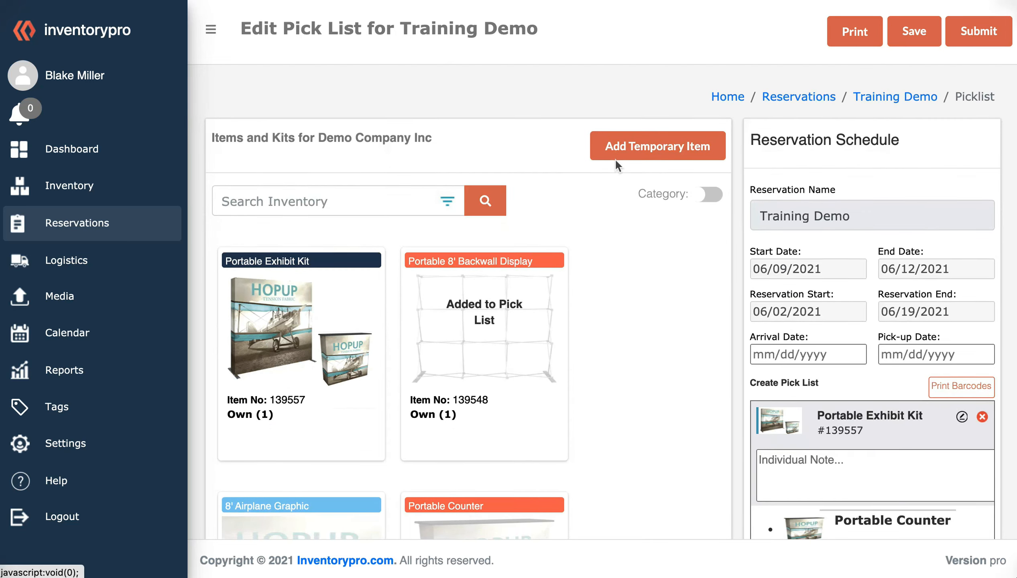
pyautogui.scroll(-3, 615, 161)
pyautogui.scroll(5, 616, 160)
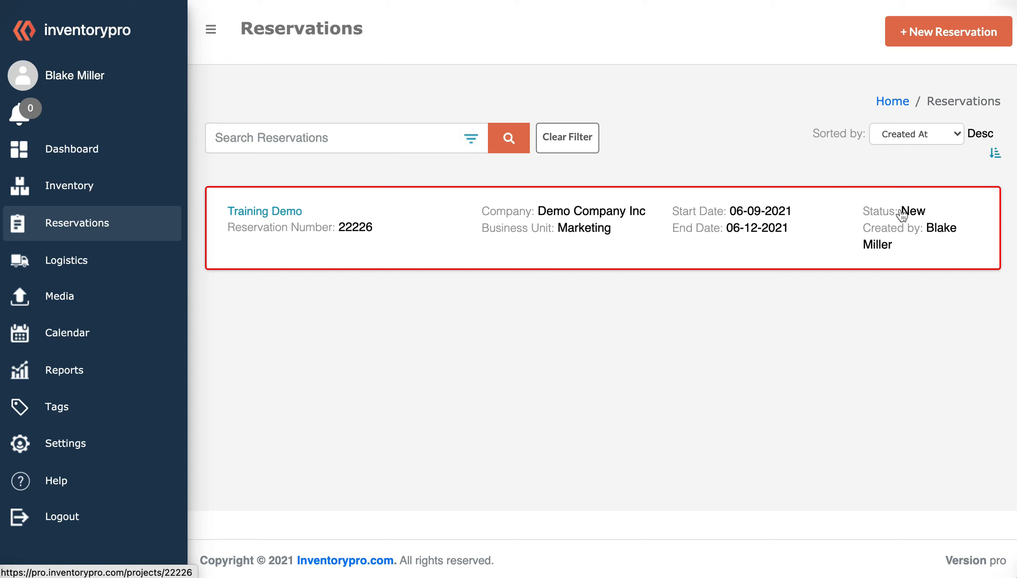
# Step: Reopen the saved pick list from the Training Demo reservation, submit it and go back to the Reservations list
pyautogui.click(442, 214)
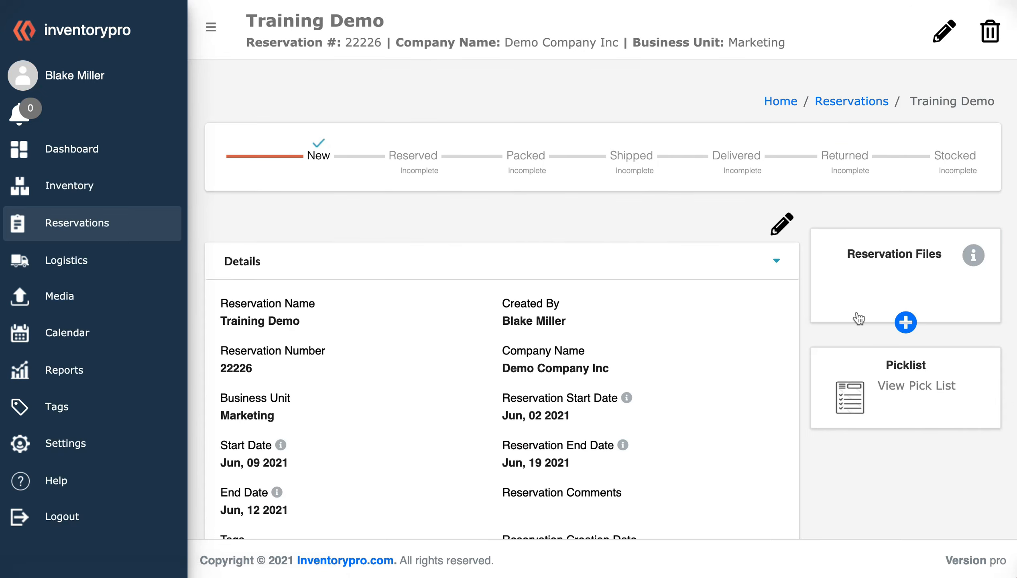
pyautogui.scroll(-1, 858, 319)
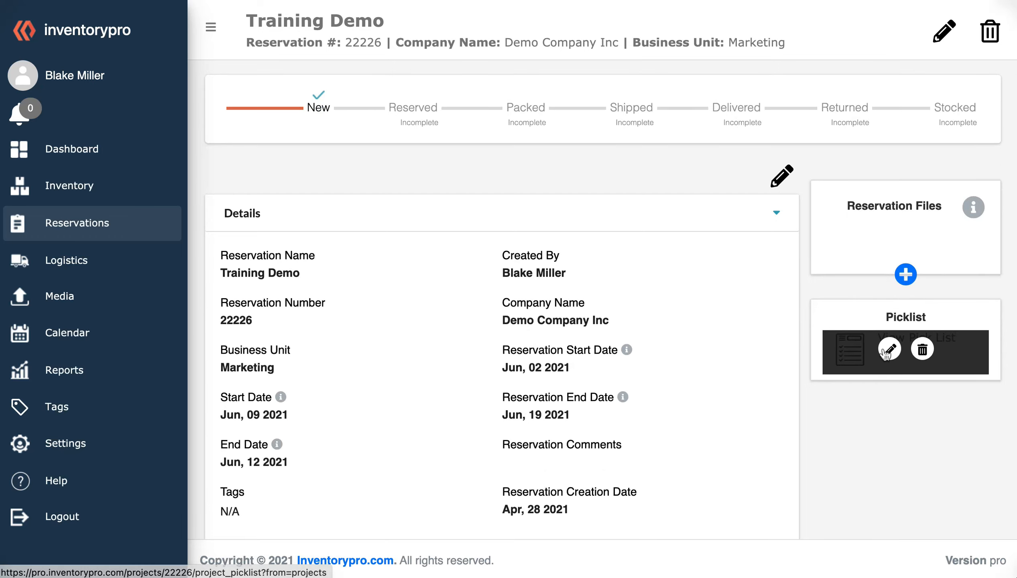
pyautogui.click(887, 349)
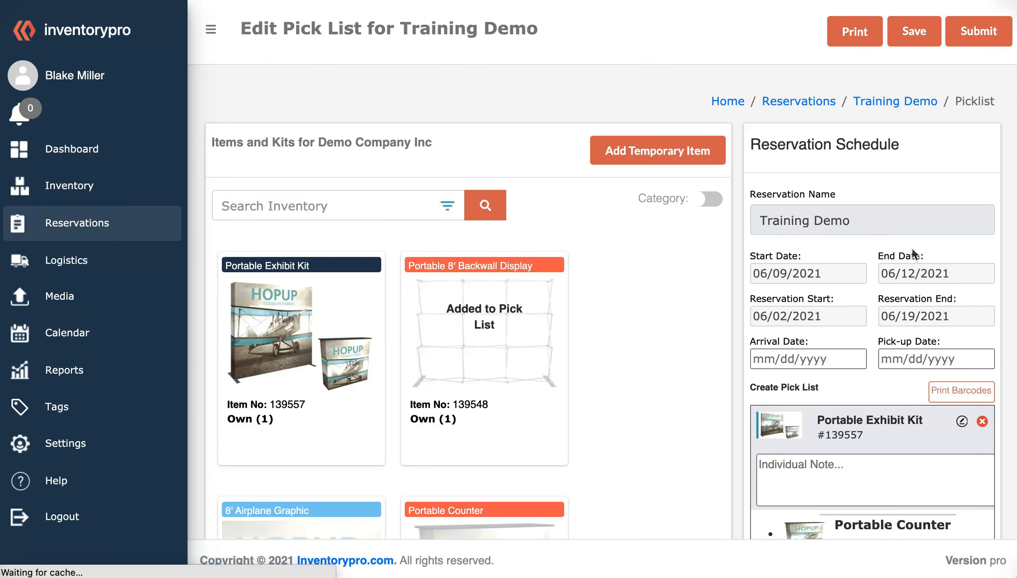
pyautogui.scroll(-7, 911, 246)
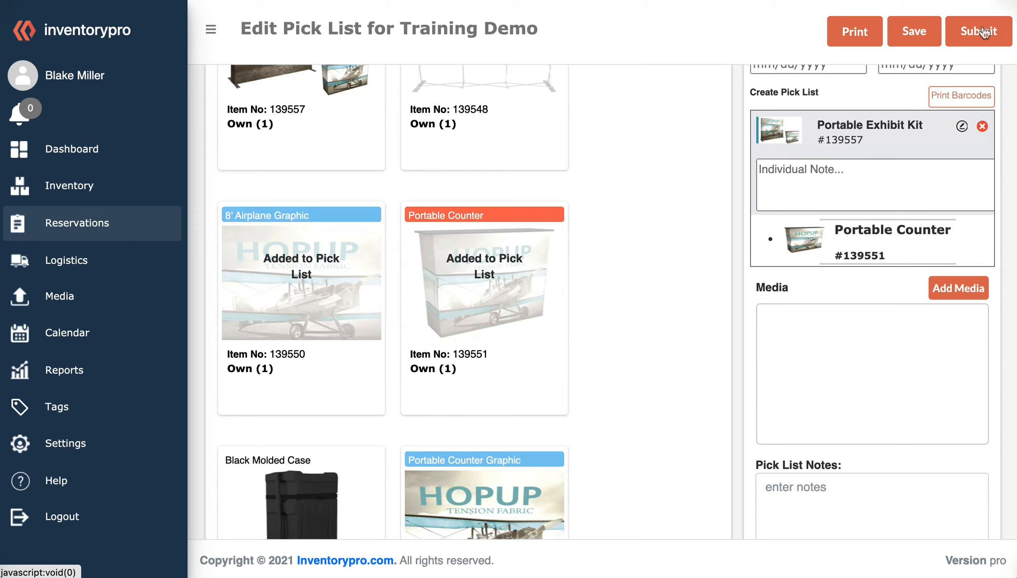
pyautogui.click(985, 32)
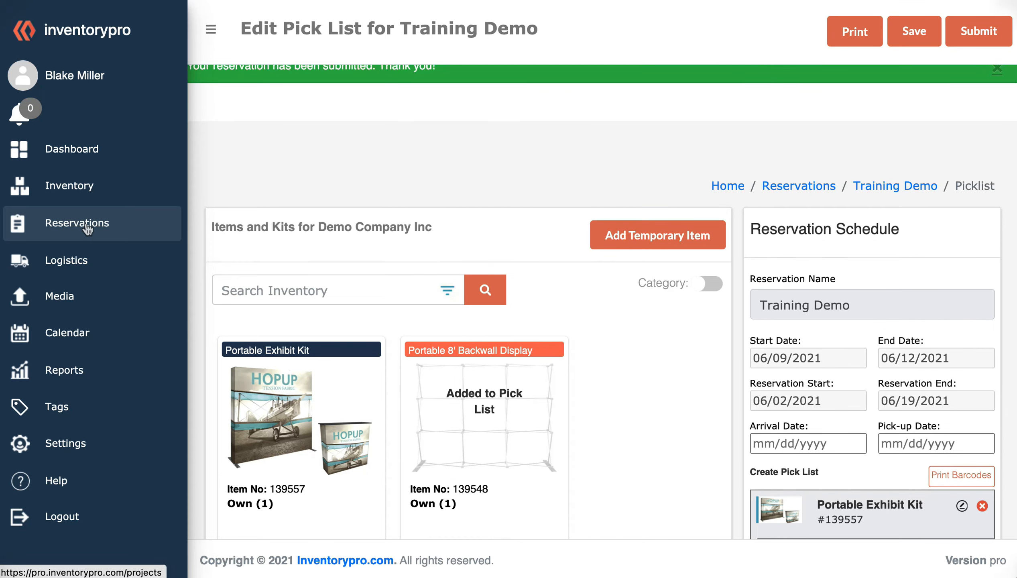
pyautogui.click(86, 225)
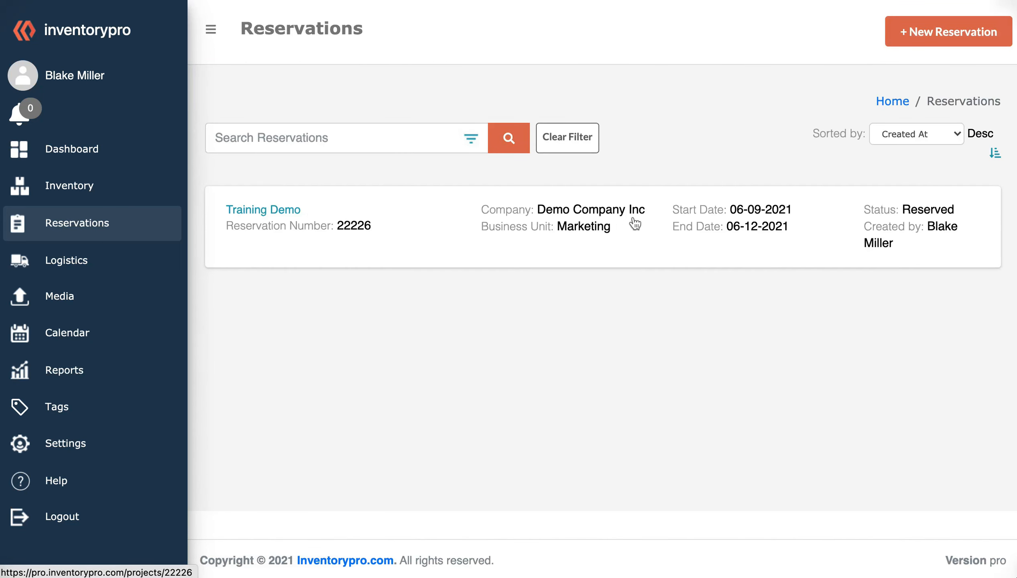